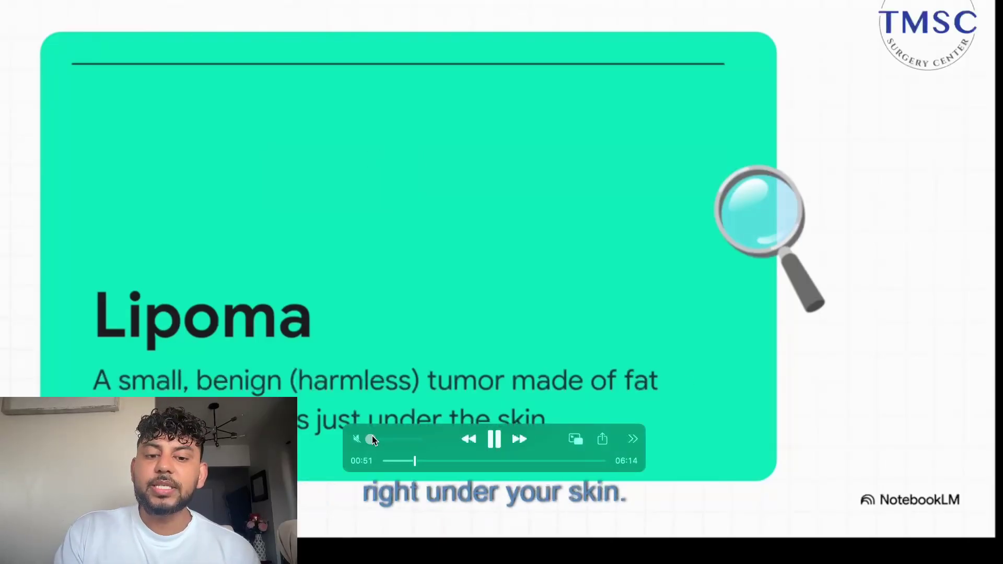
# Raise the lipoma explainer's playback volume and jump ahead to about 01:11.
pyautogui.moveTo(372, 443)
pyautogui.mouseDown()
pyautogui.moveTo(387, 443)
pyautogui.moveTo(368, 443)
pyautogui.mouseUp()
pyautogui.click(425, 461)
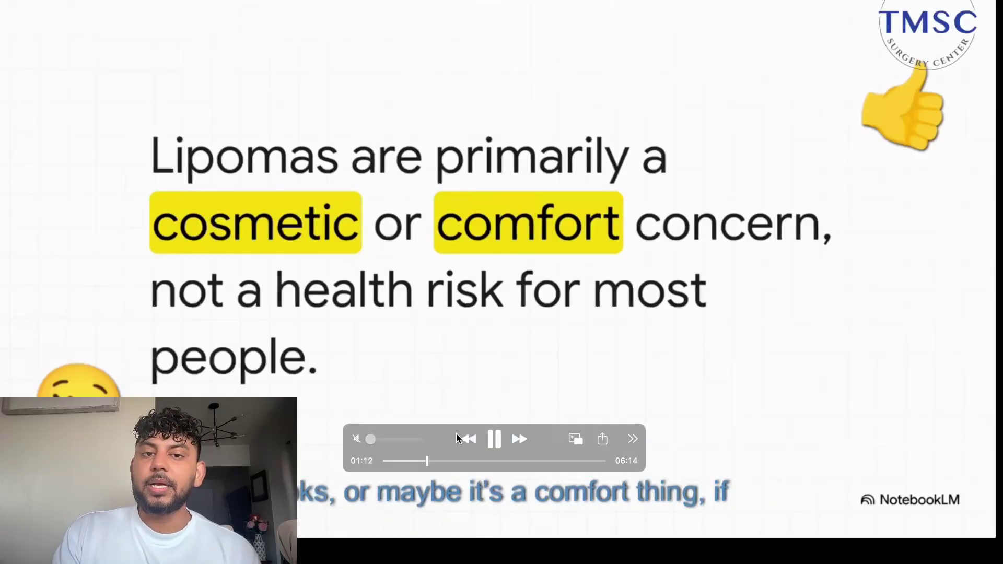
pyautogui.click(377, 439)
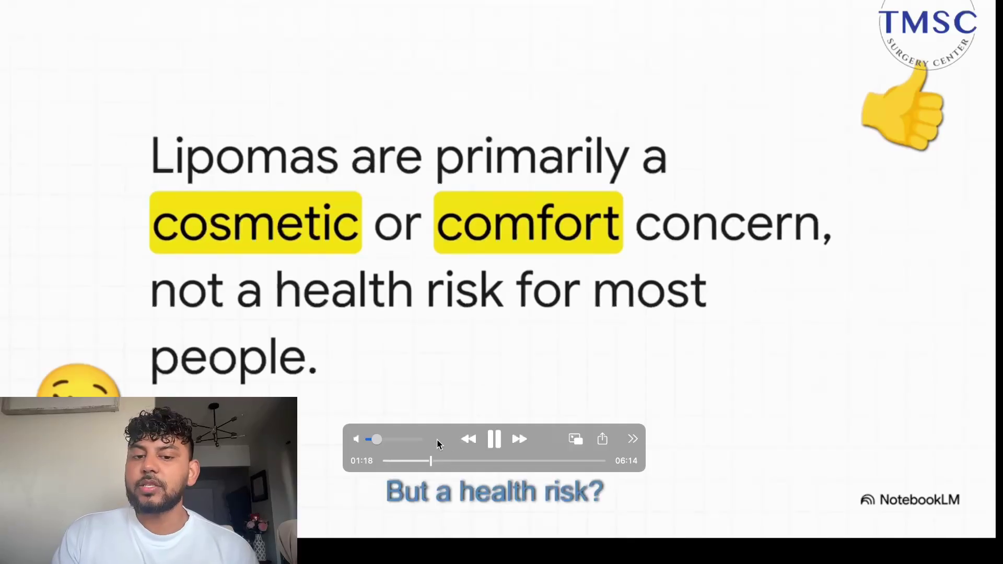
pyautogui.moveTo(376, 440); pyautogui.dragTo(399, 440)
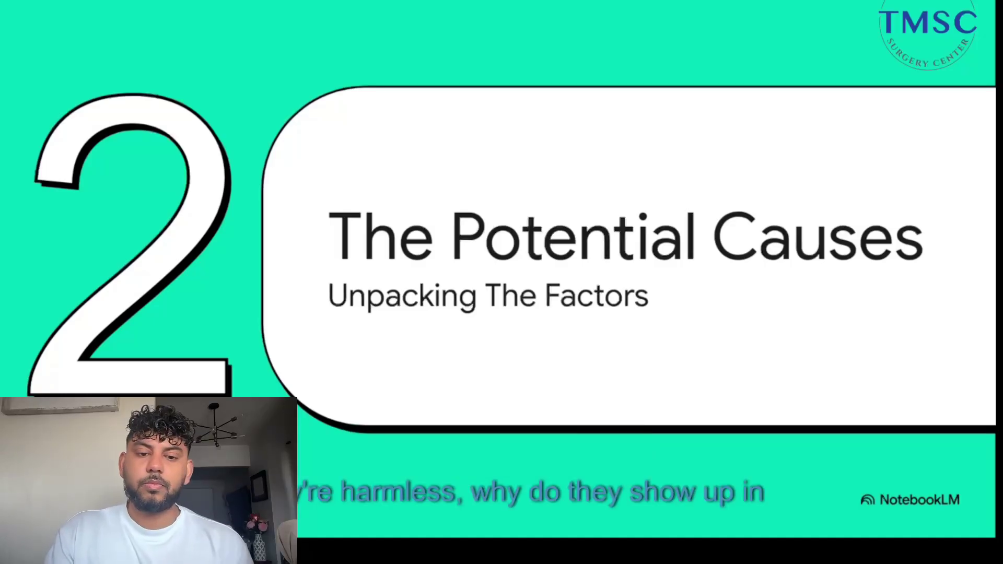
# Skip through the slides to near the video's end, then bring up NotebookLM's home page in Chrome.
pyautogui.moveTo(449, 453)
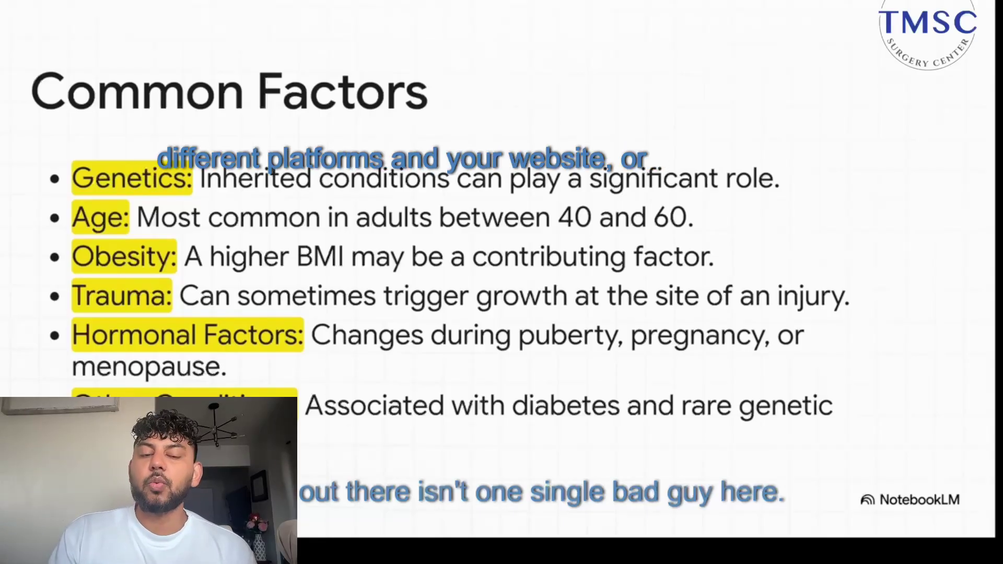
pyautogui.moveTo(459, 289)
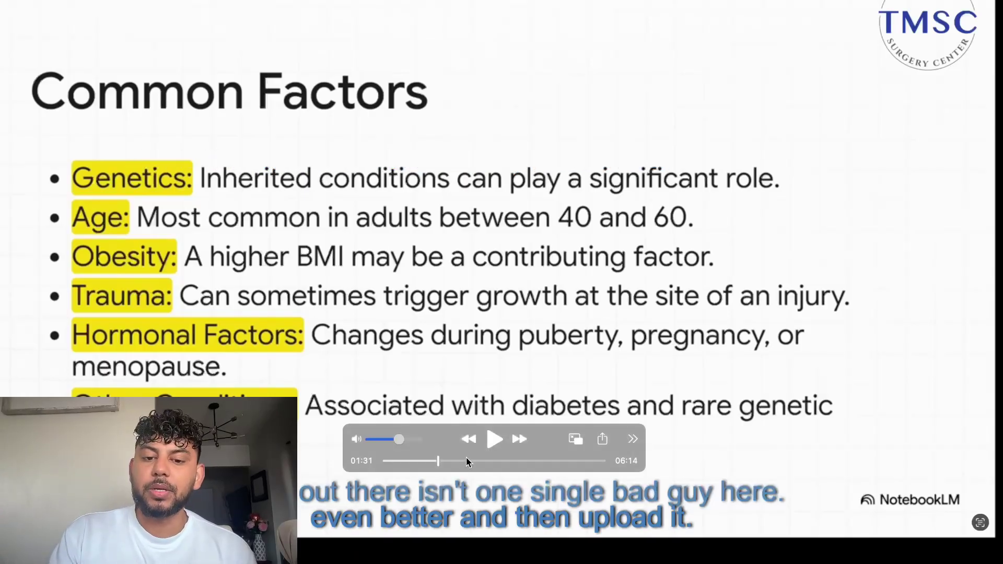
pyautogui.click(454, 461)
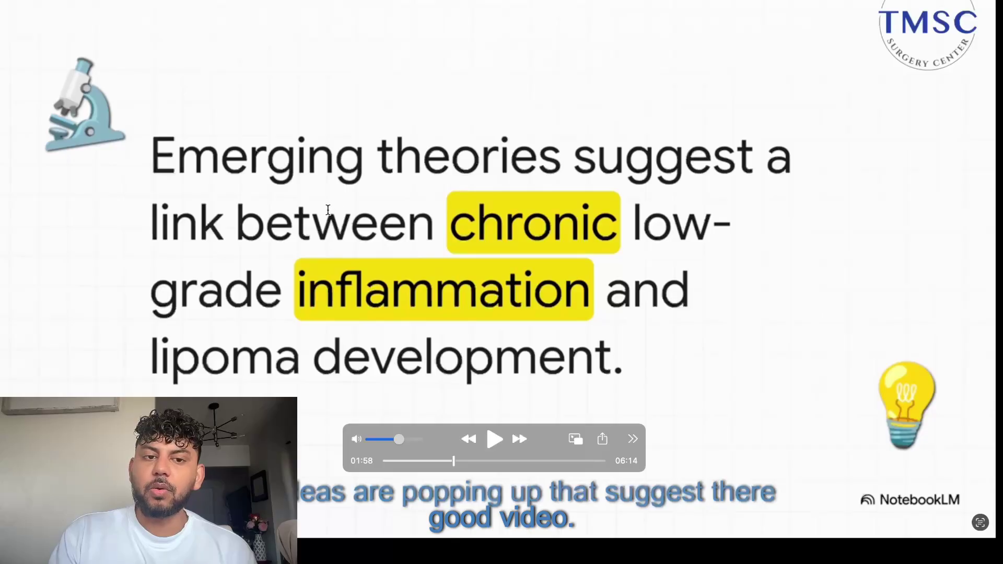
pyautogui.click(495, 461)
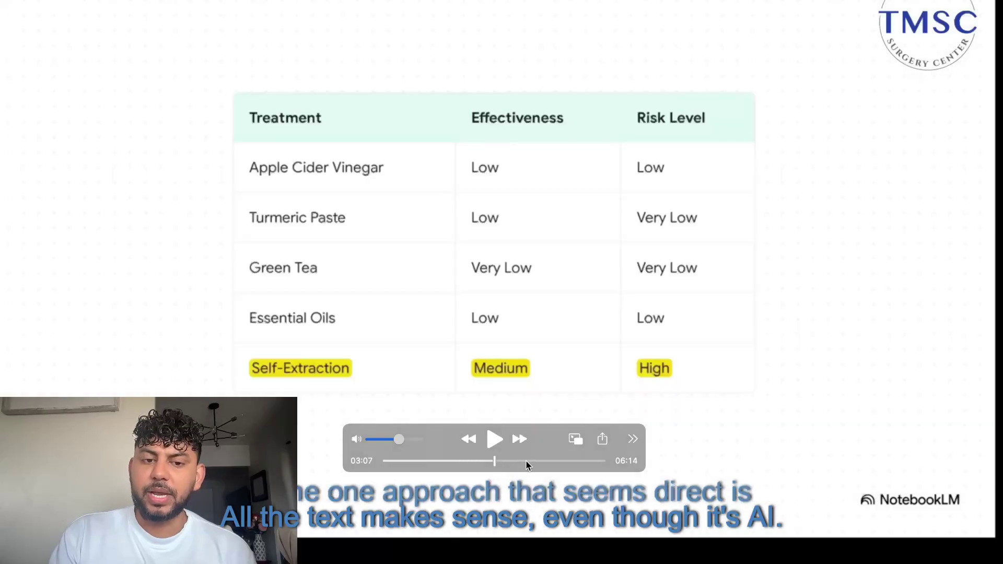
pyautogui.click(494, 462)
pyautogui.click(522, 462)
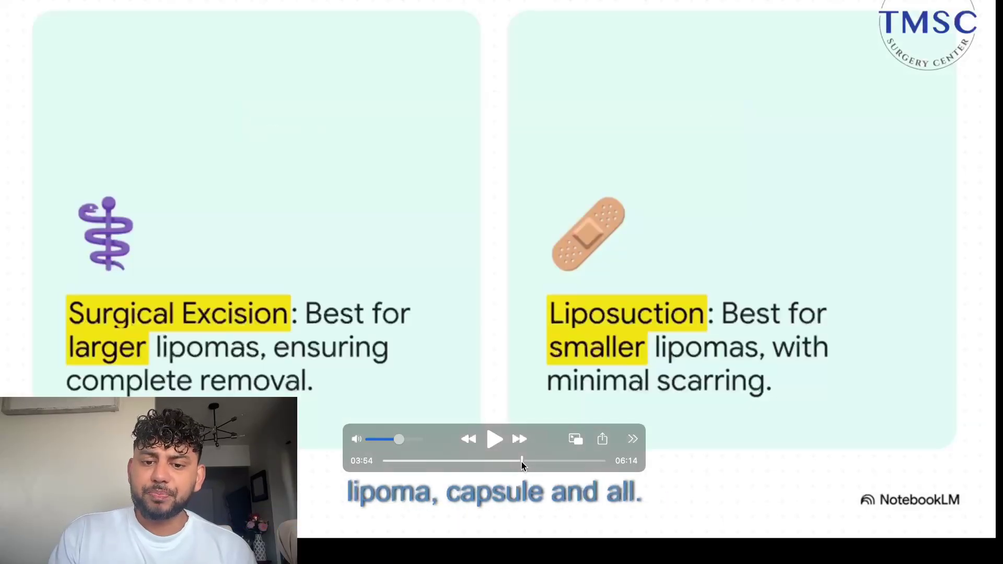
pyautogui.click(550, 463)
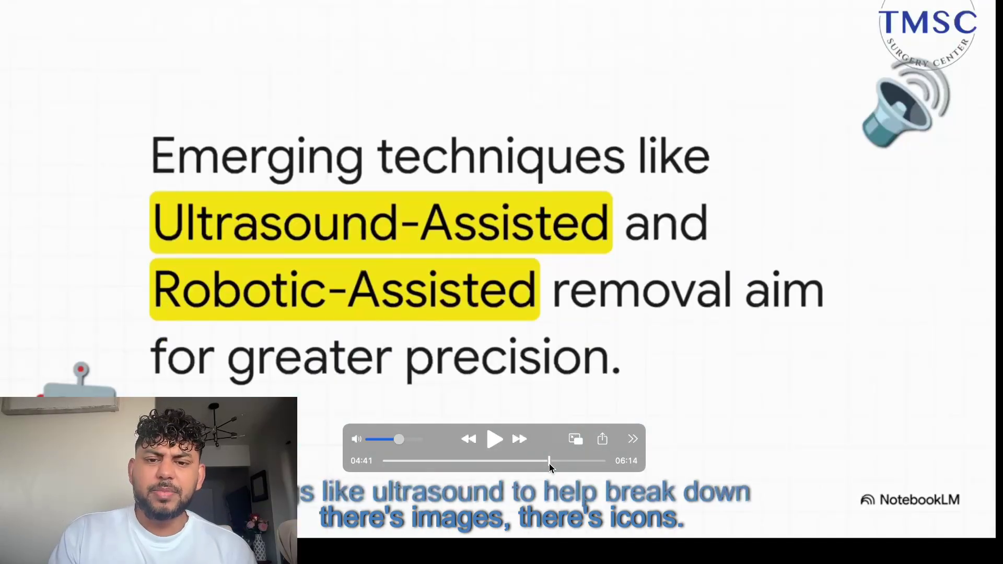
pyautogui.click(588, 462)
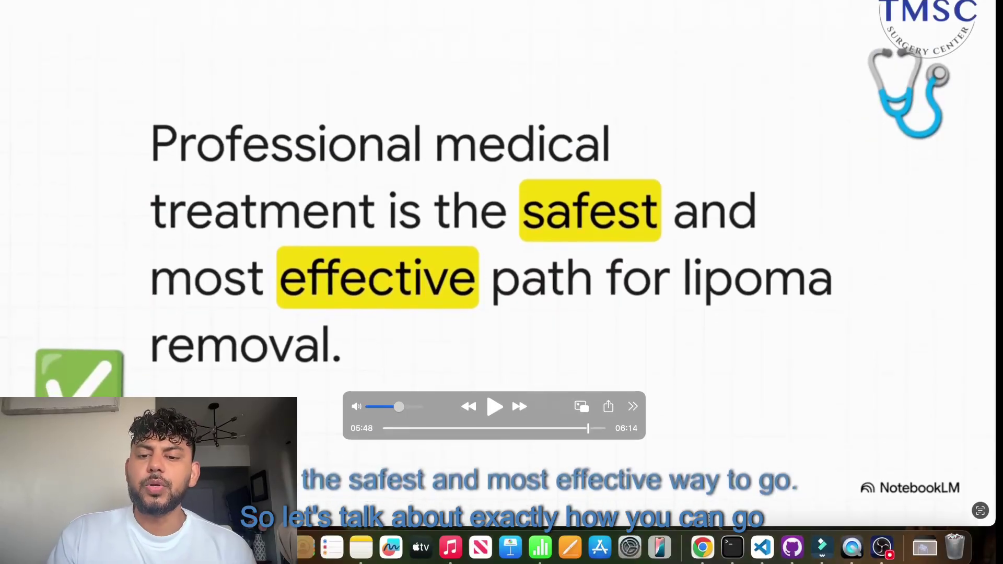
pyautogui.click(703, 547)
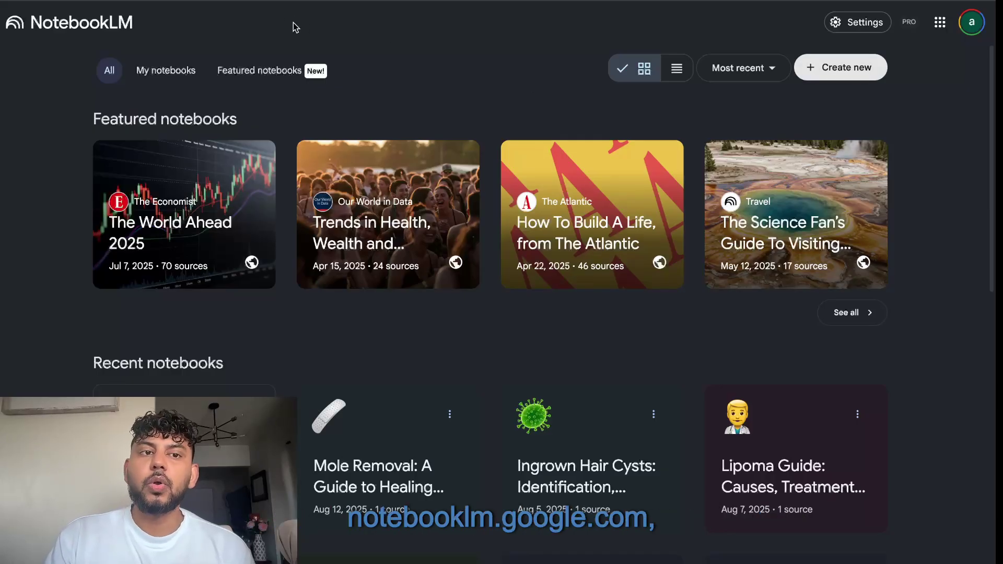
# Create a new untitled notebook and select all the Pilar Cyst blog article's text.
pyautogui.click(848, 78)
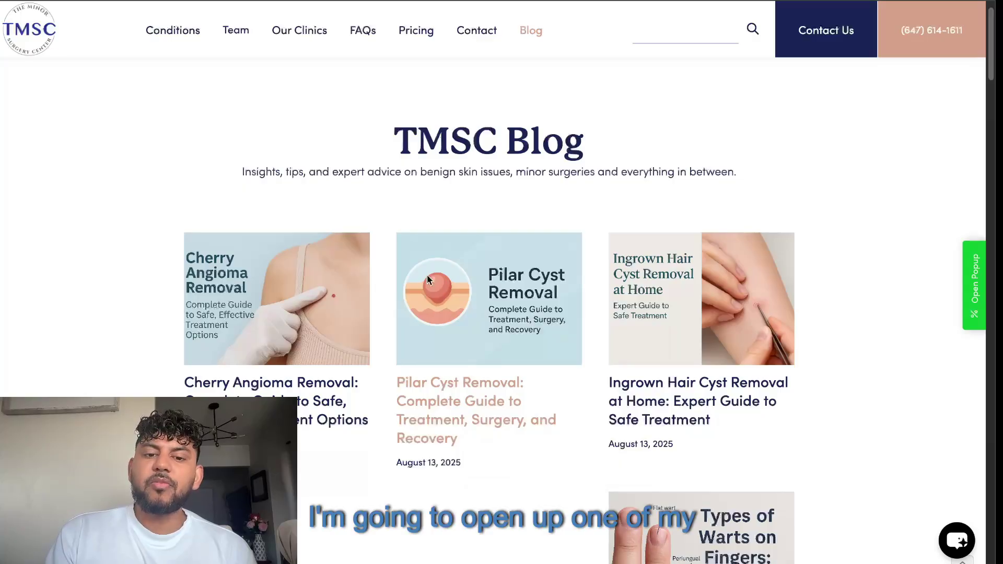
pyautogui.click(463, 337)
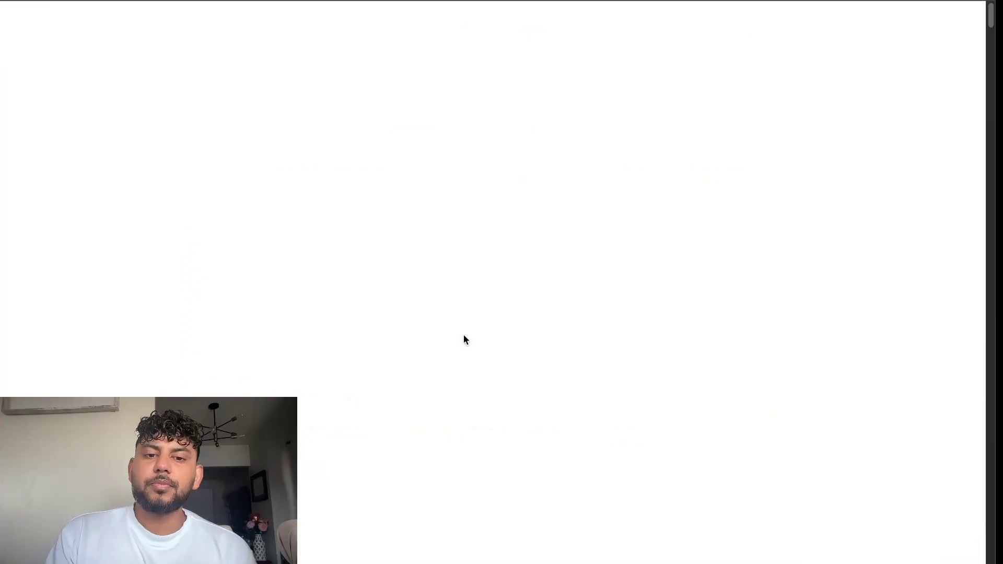
pyautogui.hotkey('ctrl', 'a')
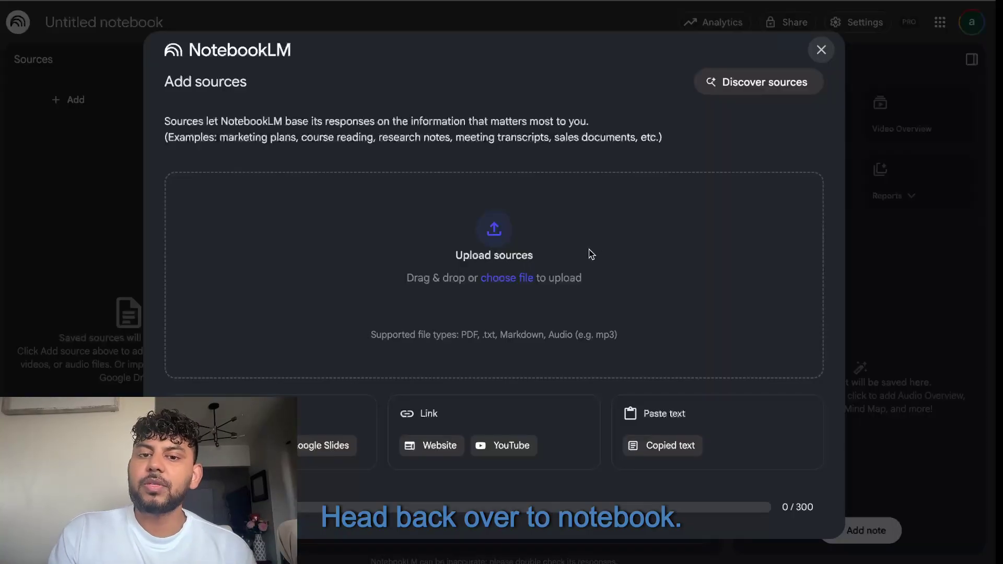
# Paste the Pilar Cyst blog text as a Copied text source and insert it.
pyautogui.click(657, 445)
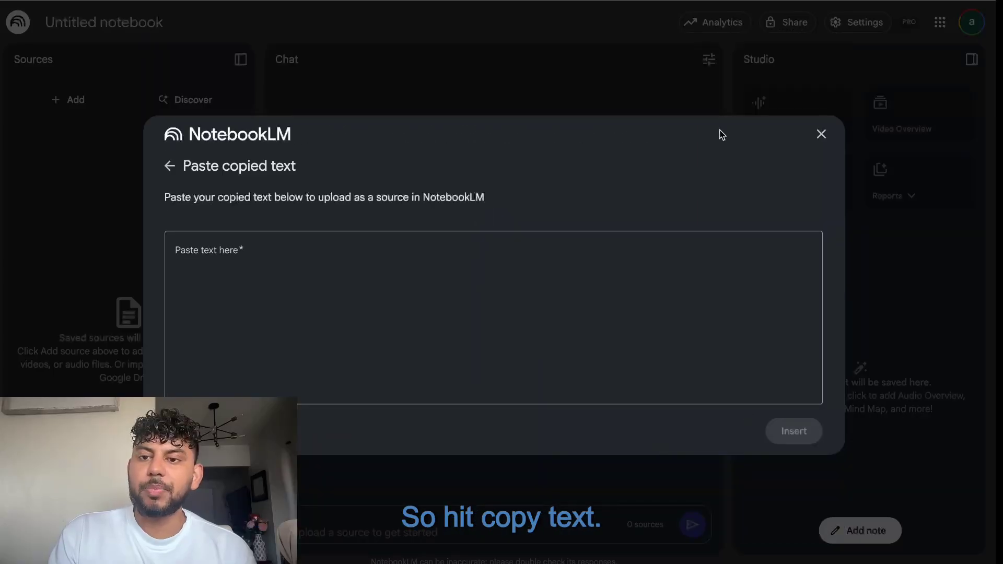
pyautogui.click(169, 166)
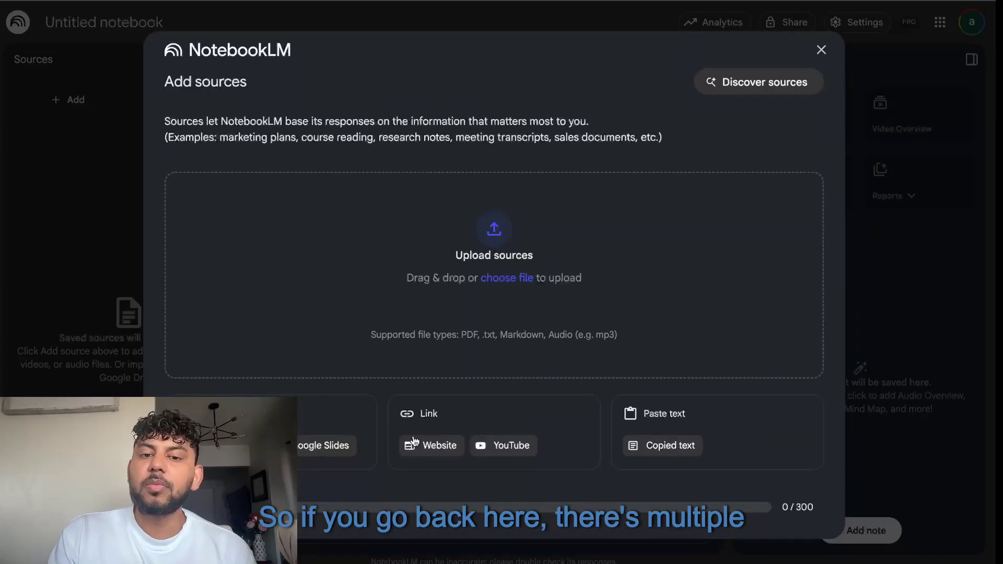
pyautogui.click(664, 449)
pyautogui.hotkey('ctrl', 'v')
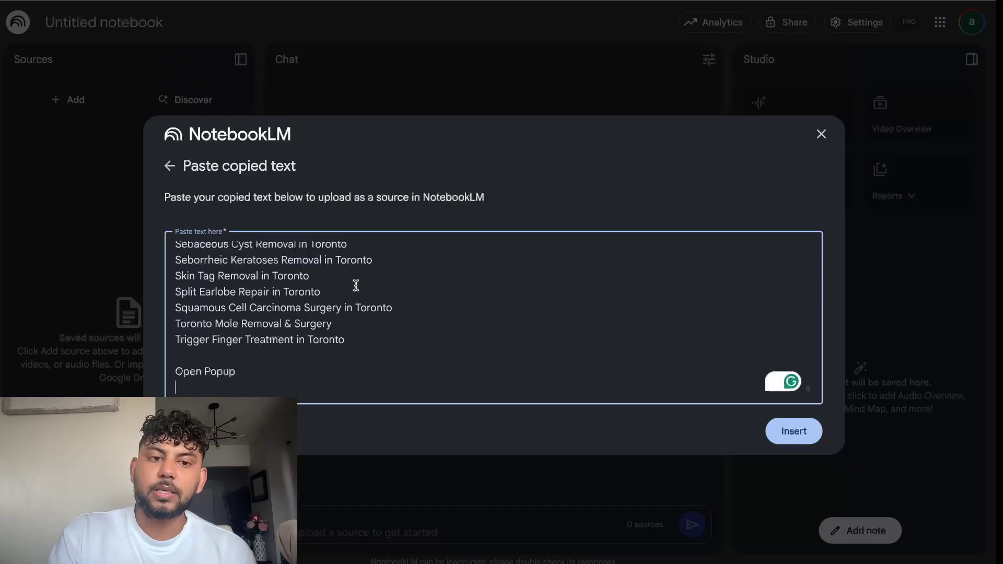
pyautogui.click(803, 430)
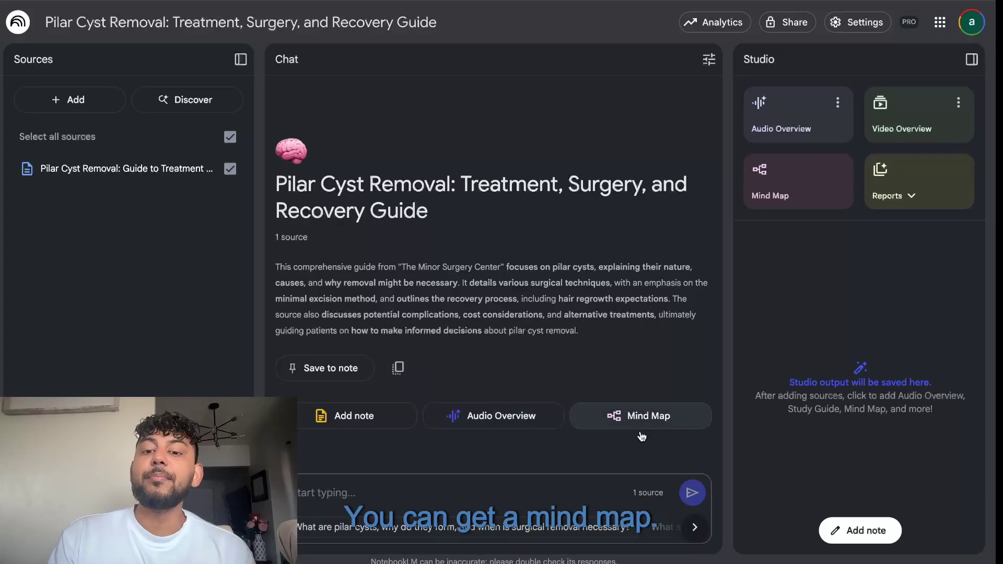
# Start a Video Overview from the Studio panel after briefly checking the report types list.
pyautogui.click(918, 157)
pyautogui.click(903, 136)
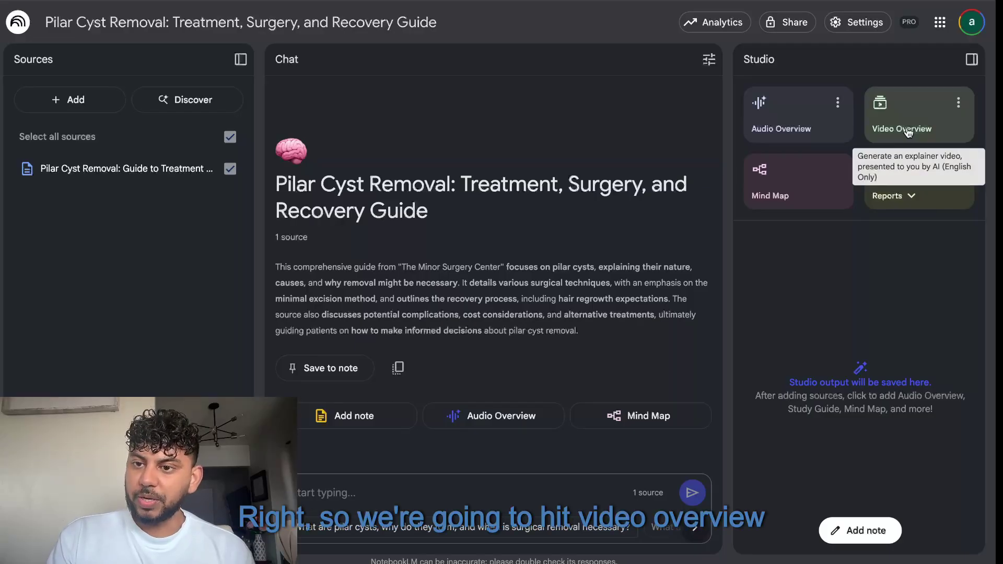
pyautogui.click(909, 132)
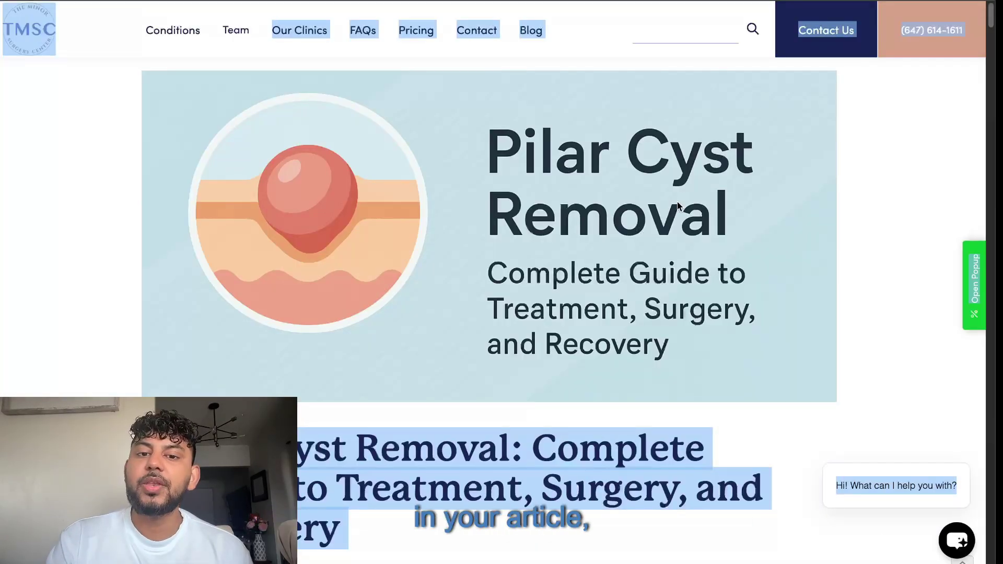
# Scroll down the Pilar Cyst Removal blog post to its Key Takeaways section.
pyautogui.click(678, 206)
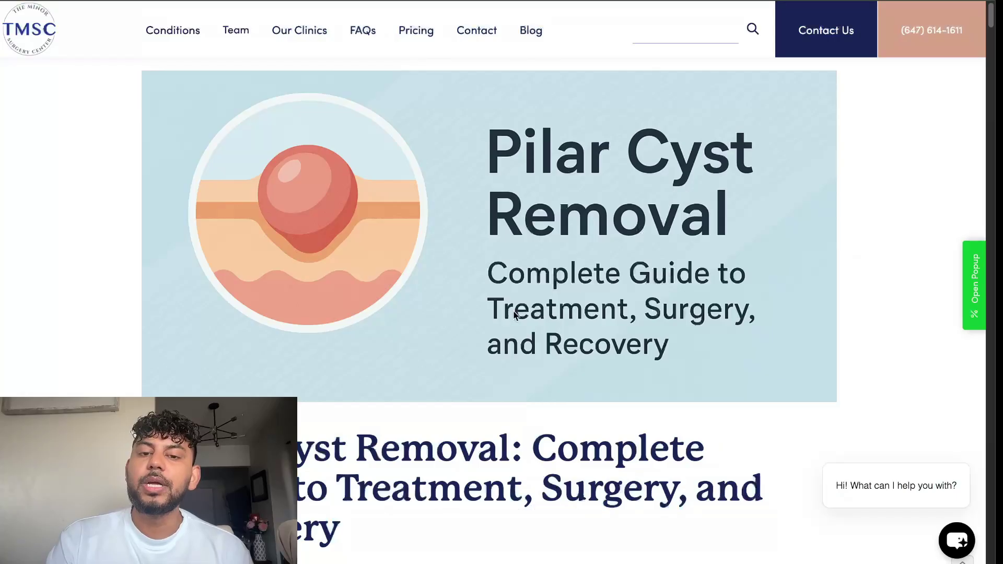
pyautogui.scroll(-4, 513, 311)
pyautogui.scroll(-2, 513, 311)
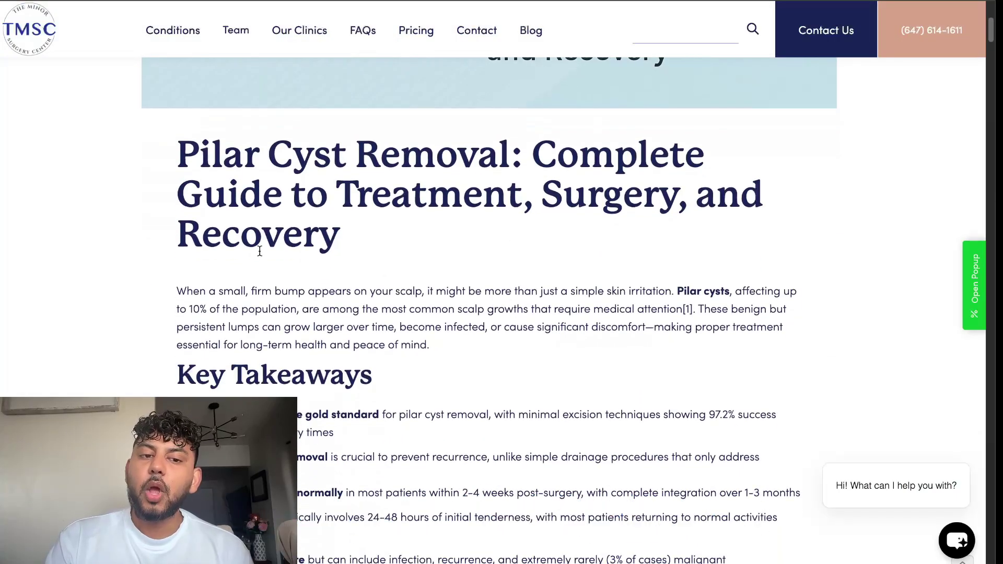
pyautogui.scroll(-1, 256, 312)
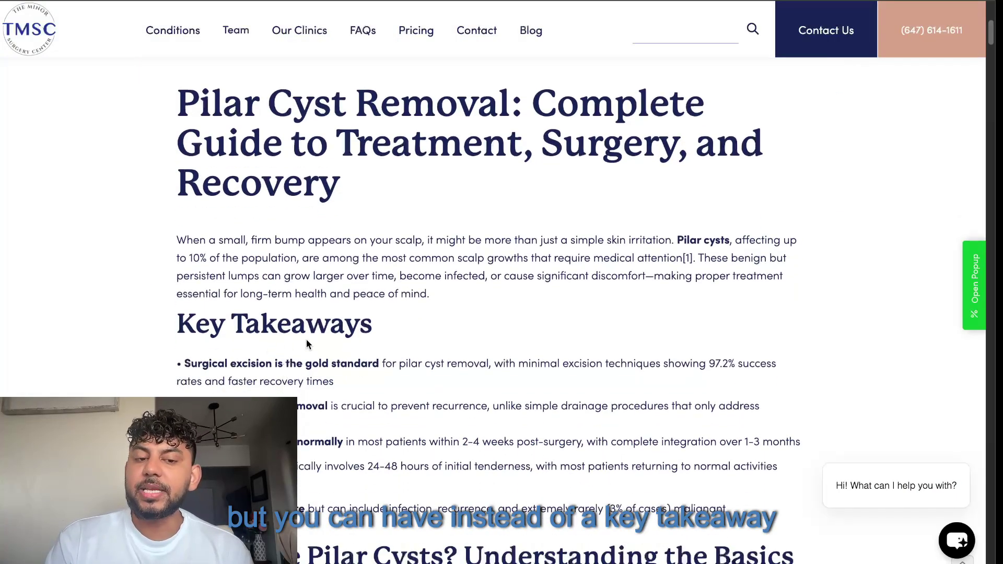
pyautogui.scroll(-3, 415, 350)
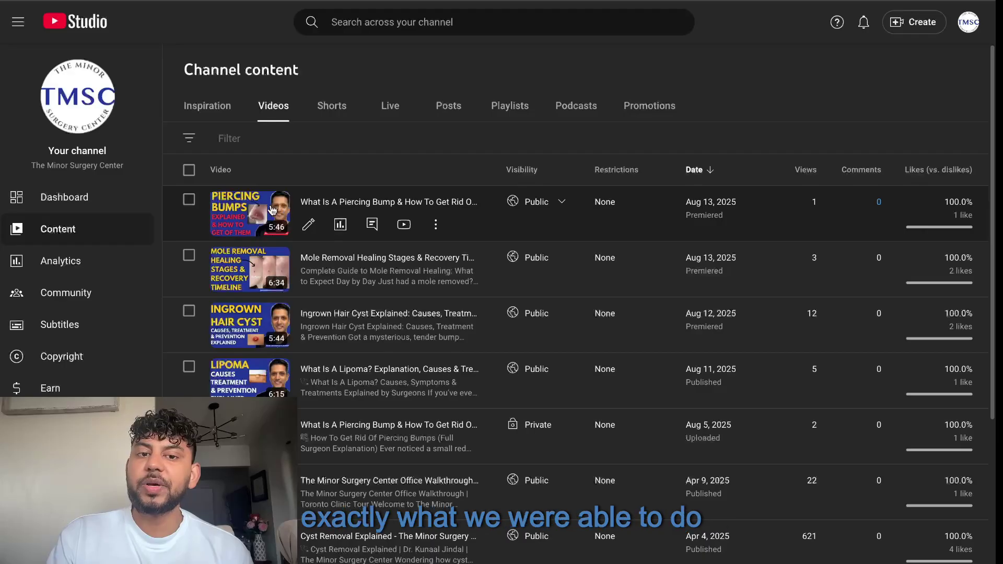
# Watch the piercing bumps video on YouTube, skipping ahead to its action plan section.
pyautogui.click(270, 211)
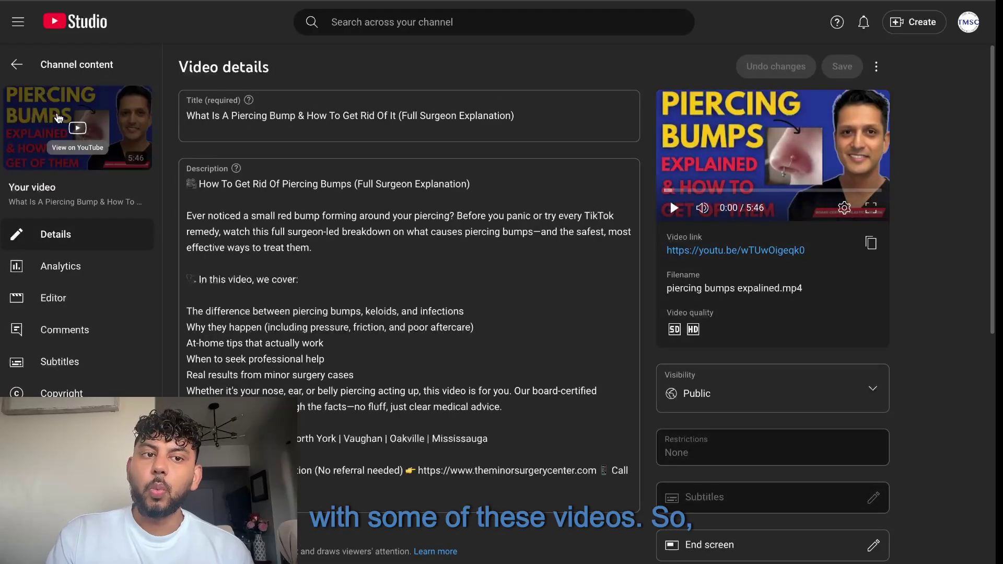
pyautogui.click(71, 127)
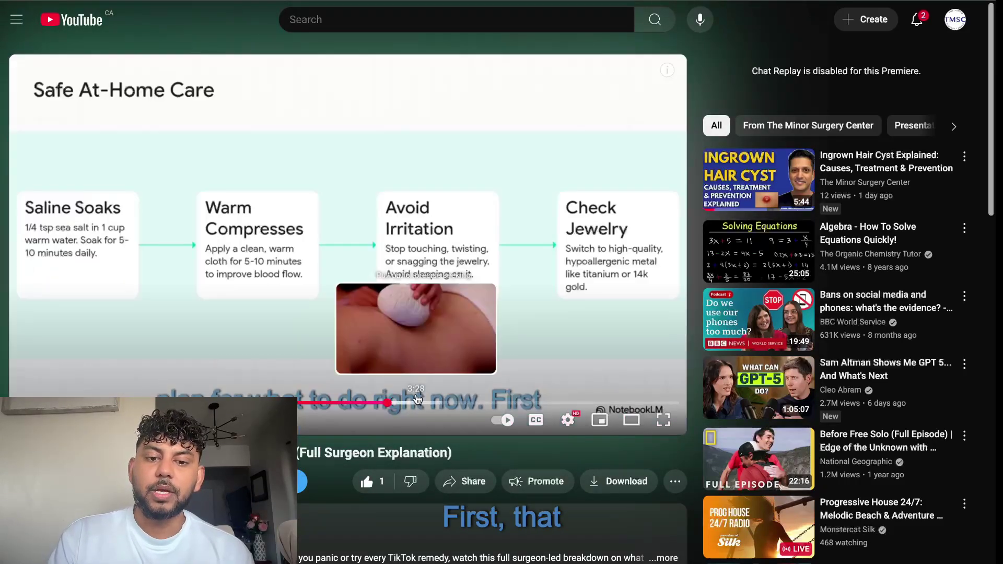
pyautogui.moveTo(417, 399); pyautogui.dragTo(502, 403)
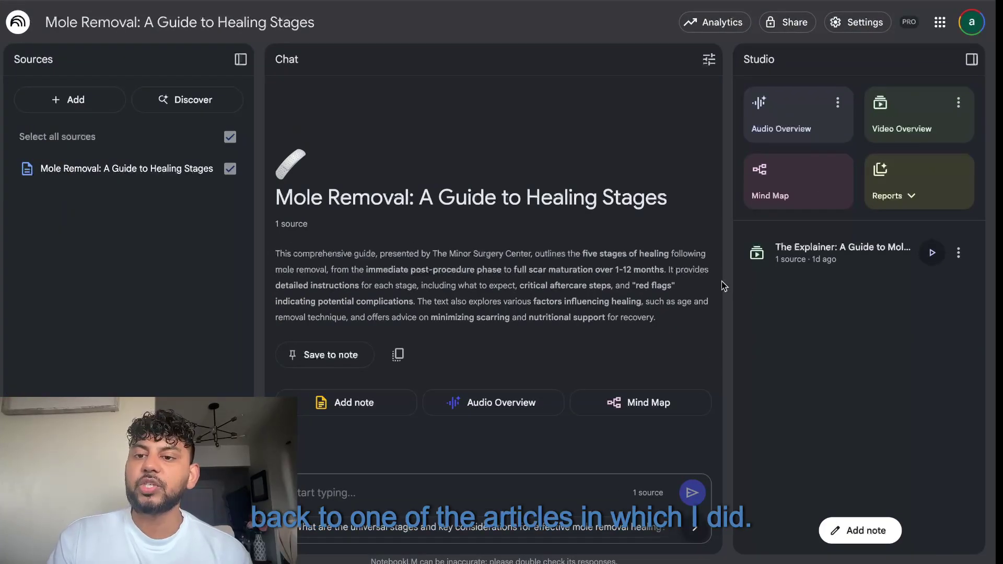
# Play the Mole Removal explainer and jump ahead to around 02:05, then pause.
pyautogui.click(933, 255)
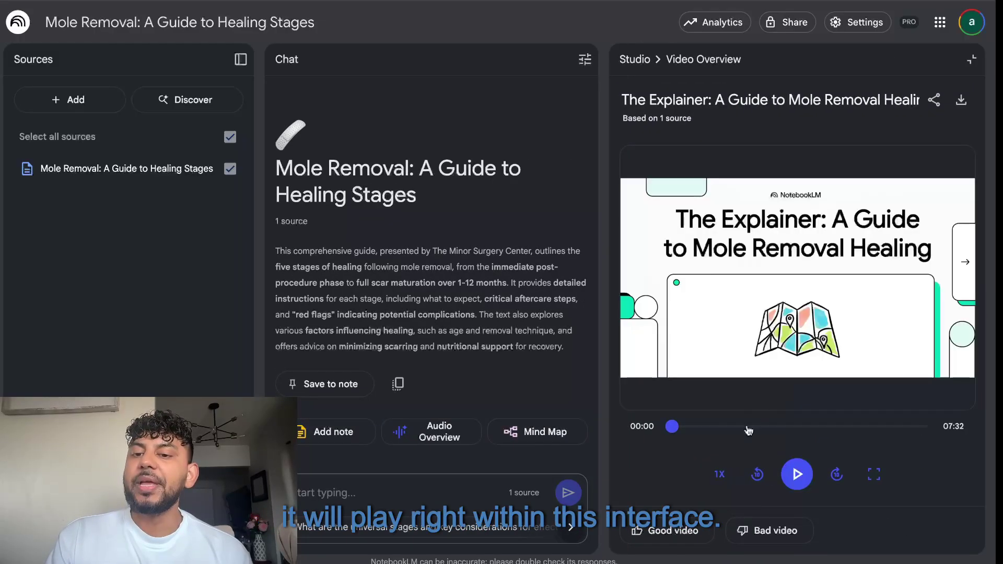
pyautogui.click(796, 474)
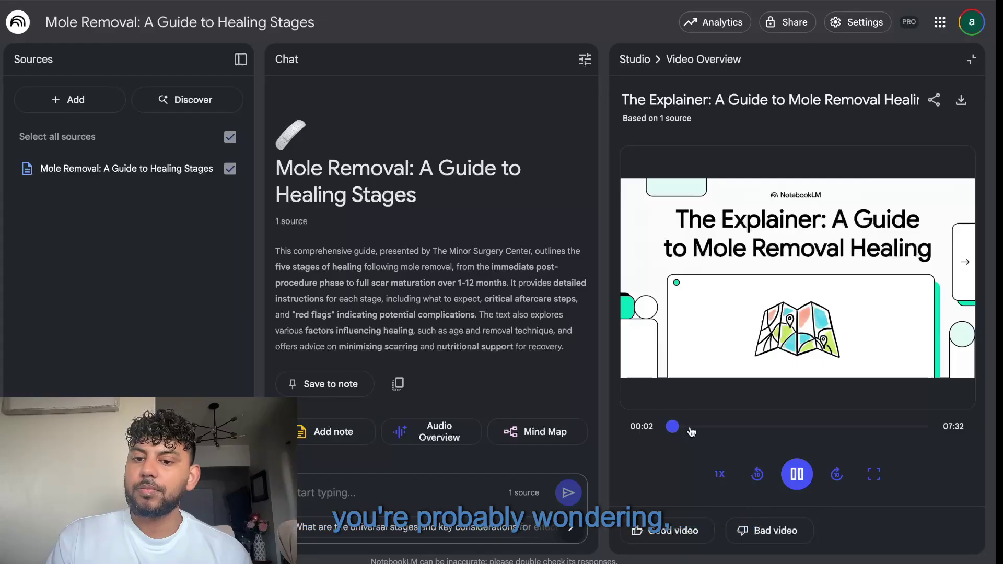
pyautogui.moveTo(695, 430); pyautogui.dragTo(740, 429)
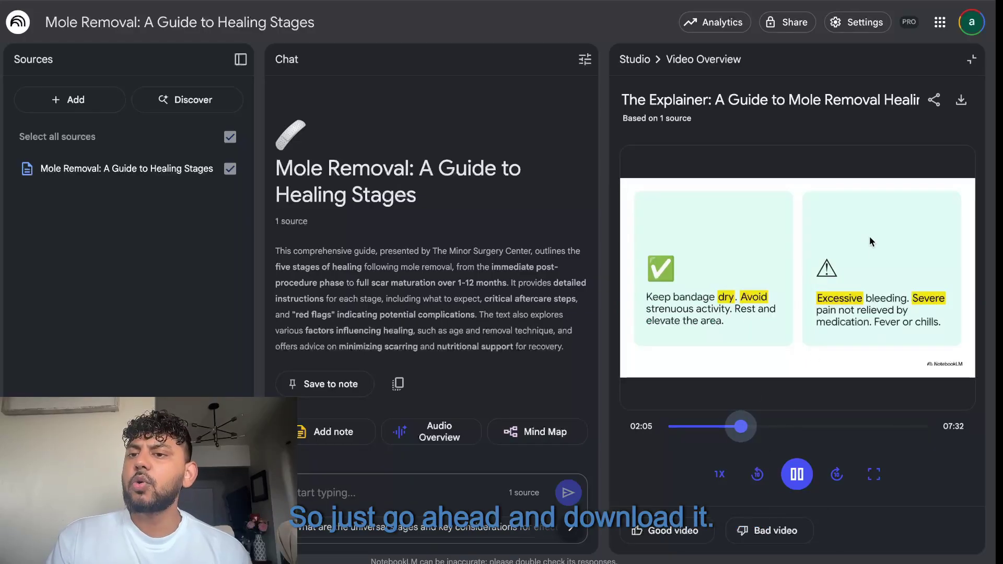
pyautogui.click(794, 471)
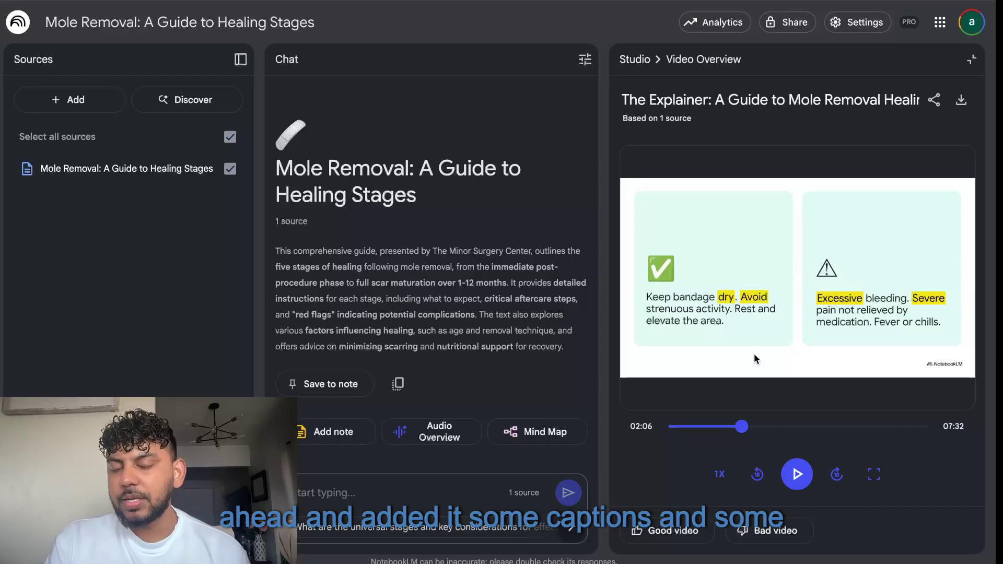
# Skip ahead past 04:00 to the closing slide at 07:21 and pause there.
pyautogui.click(797, 474)
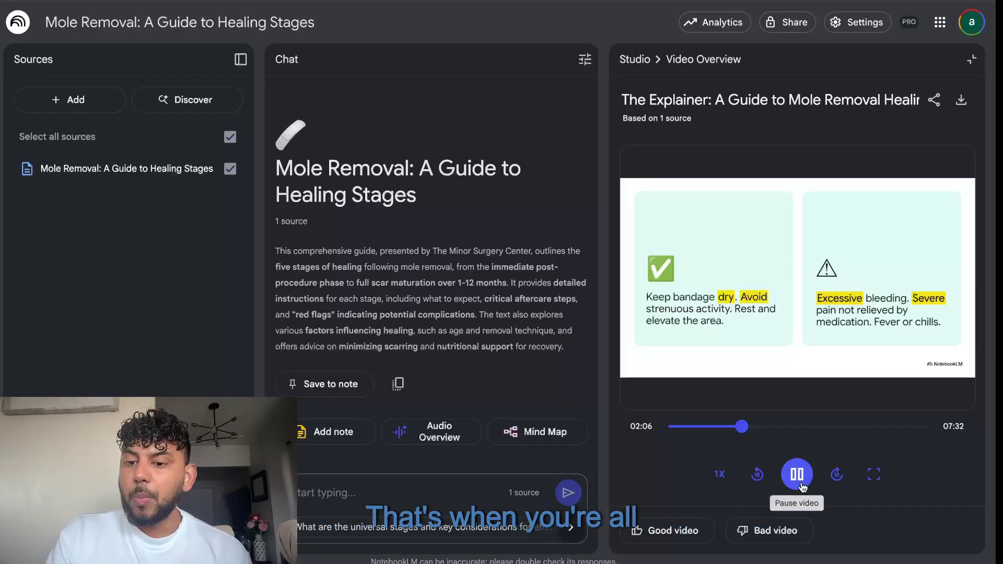
pyautogui.moveTo(742, 427); pyautogui.dragTo(908, 426)
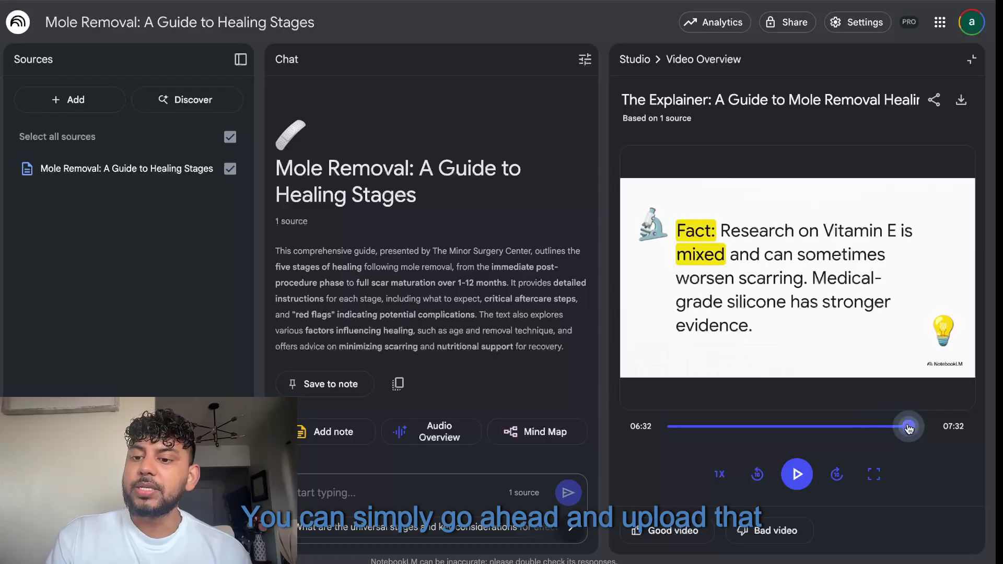
pyautogui.click(797, 473)
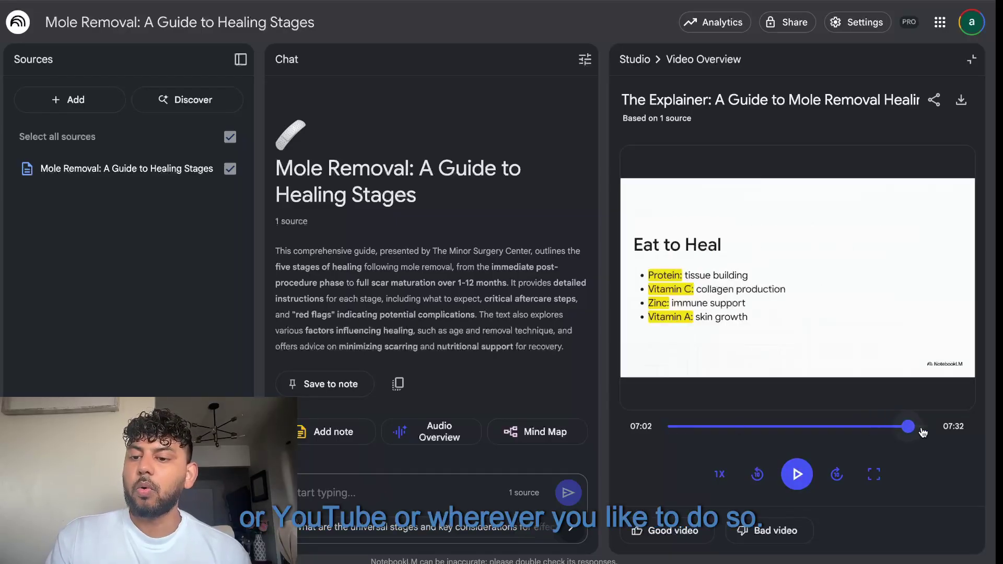
pyautogui.click(917, 427)
pyautogui.click(798, 474)
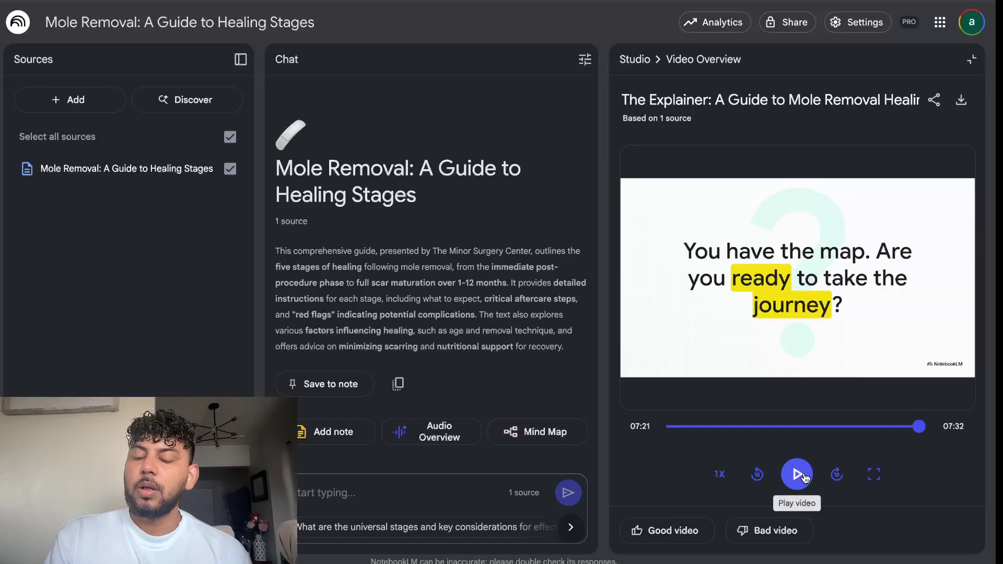